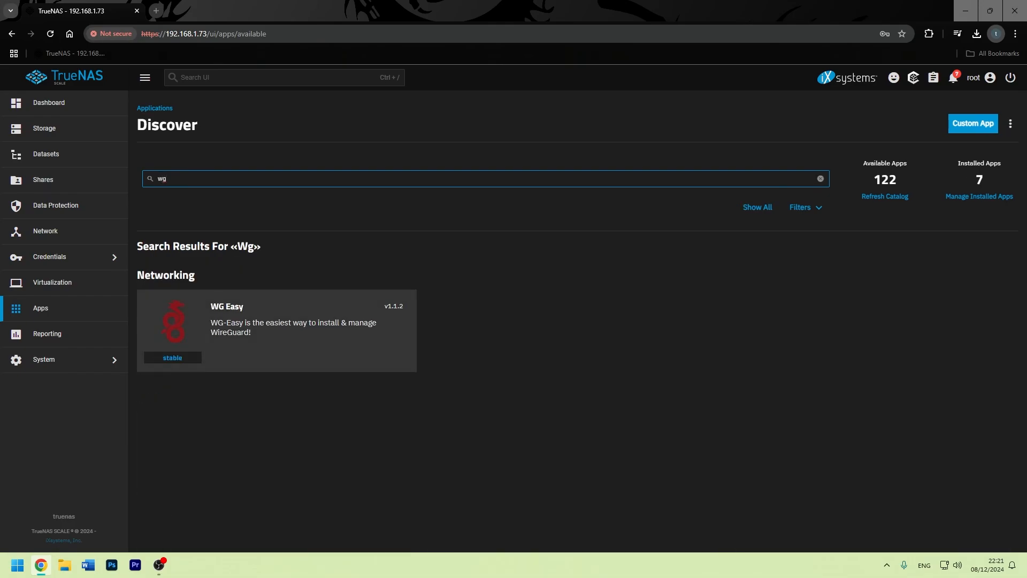
# Open the WG Easy app from Discover and start its installation.
pyautogui.click(174, 321)
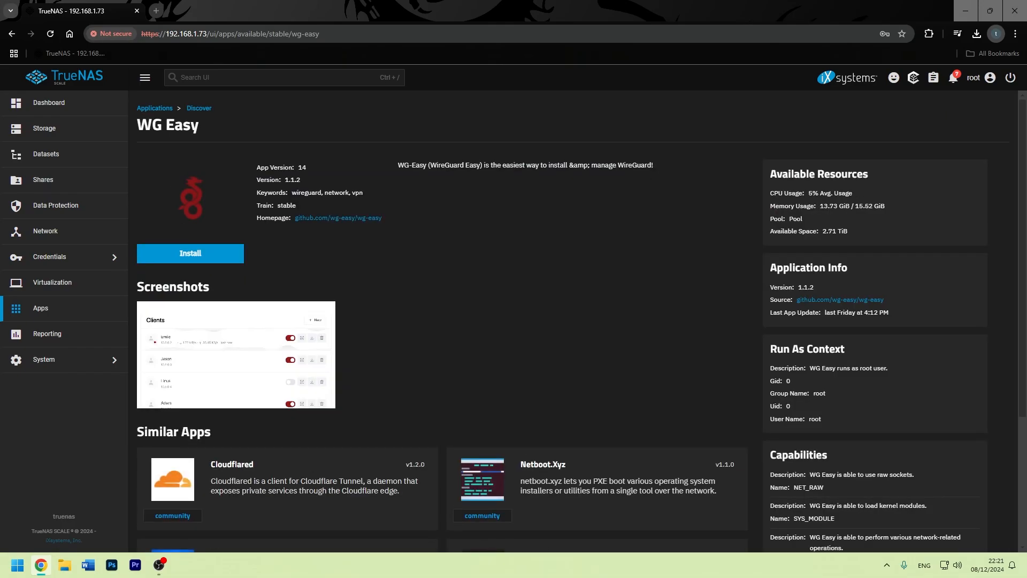
pyautogui.click(190, 253)
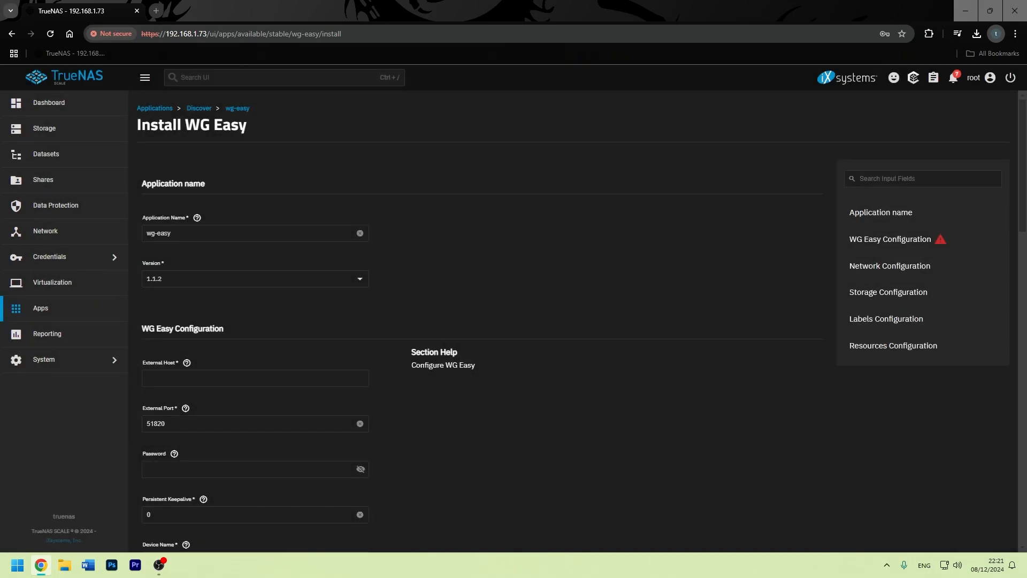
# Enter the external host address and web interface password, then edit the client default DNS.
pyautogui.scroll(-1, 581, 320)
pyautogui.click(255, 325)
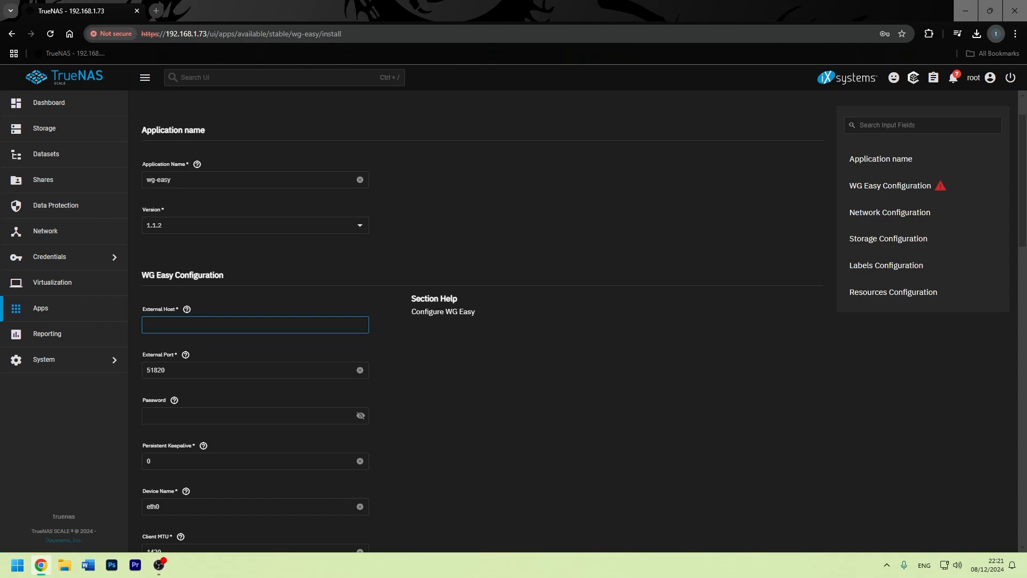
pyautogui.write('80')
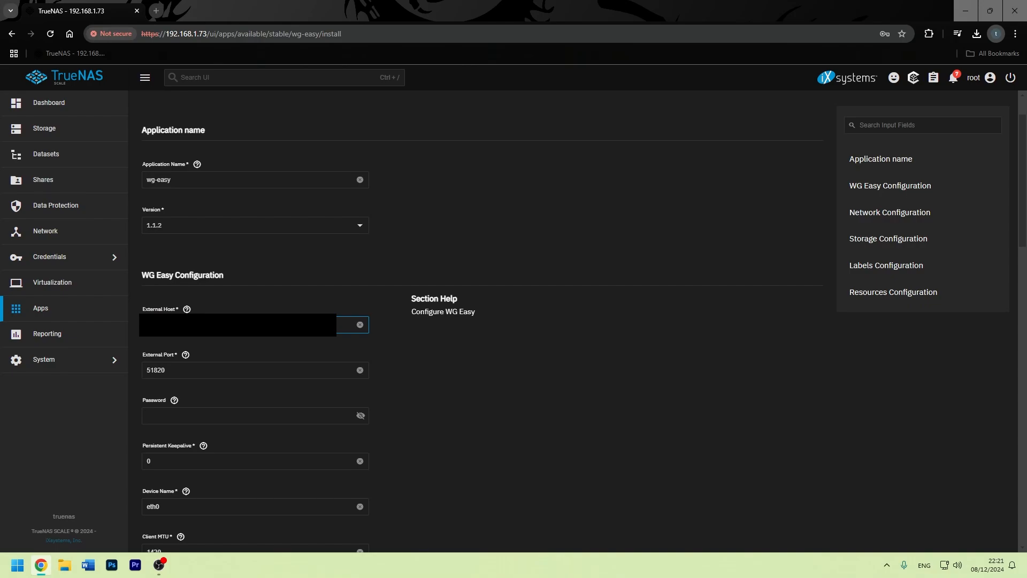
pyautogui.click(255, 416)
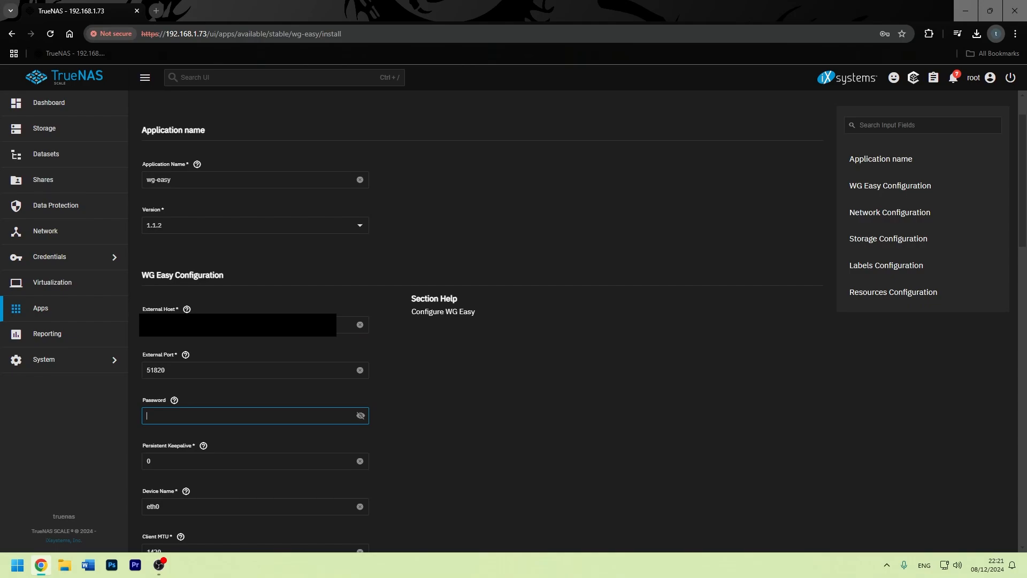
pyautogui.write('••')
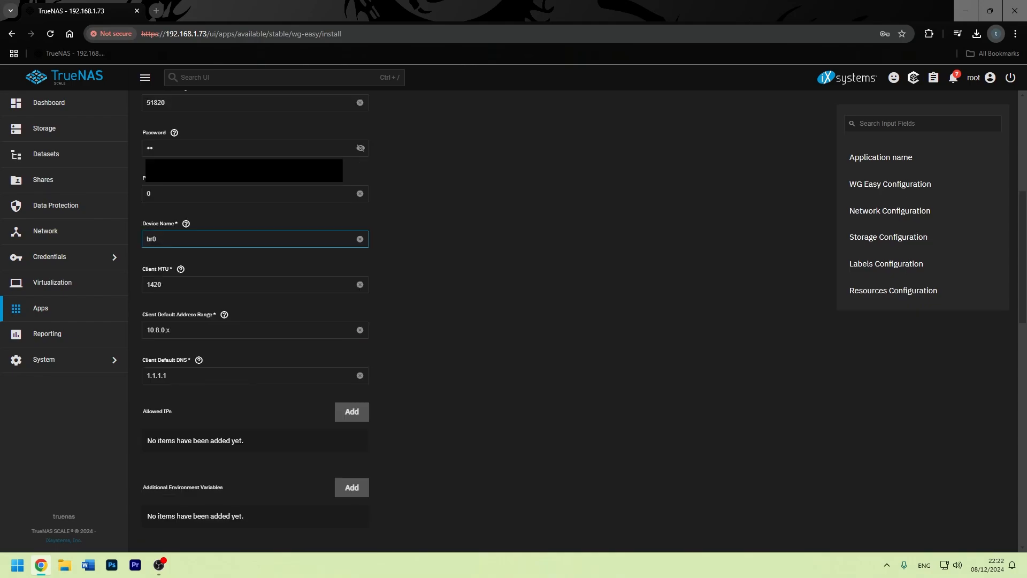
pyautogui.click(166, 375)
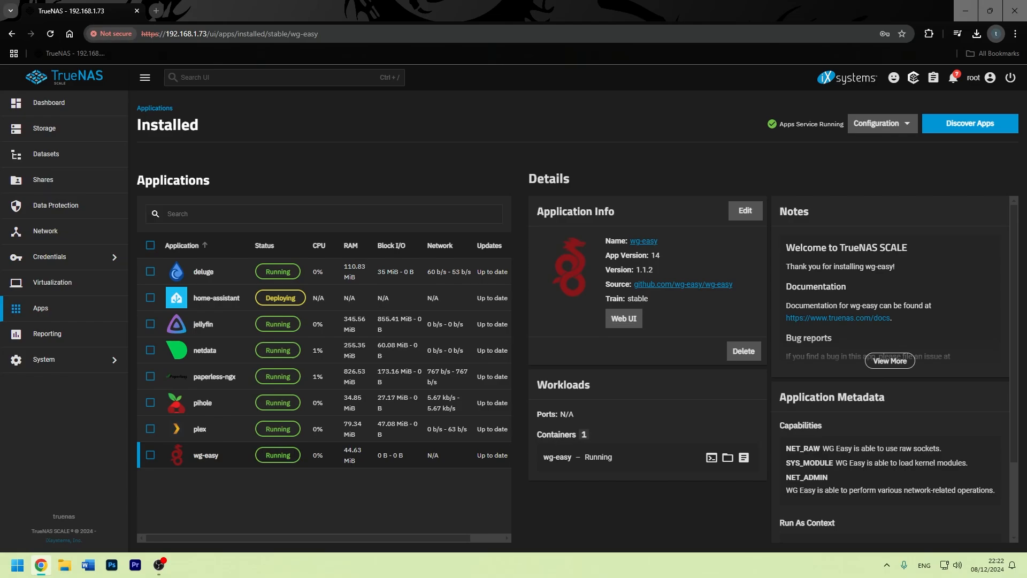
# Open the WG Easy web UI, correcting the address to 192.168.1.73:30058.
pyautogui.click(624, 318)
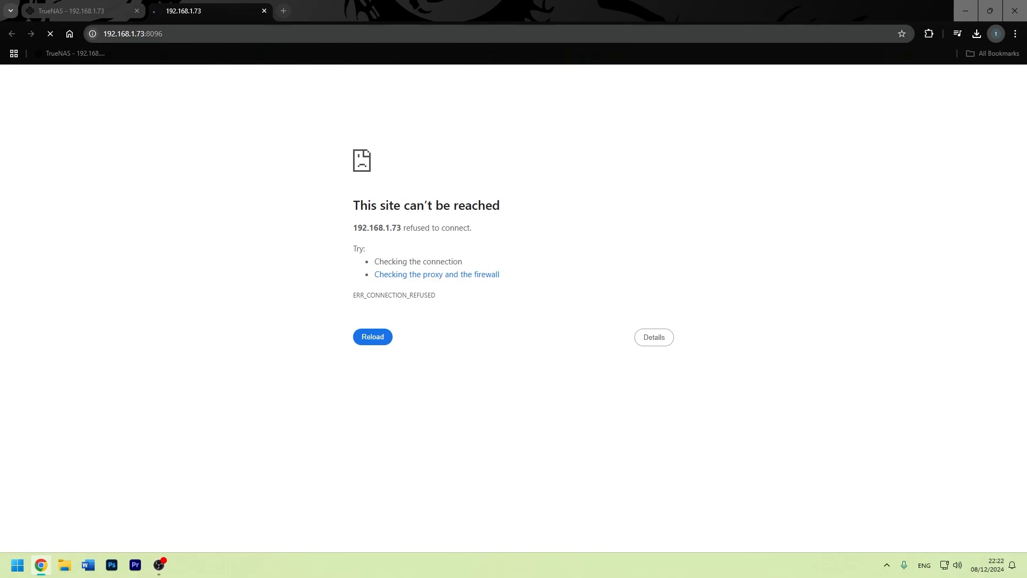
pyautogui.click(171, 33)
pyautogui.press('End')
pyautogui.press('BackSpace')
pyautogui.press('BackSpace')
pyautogui.press('BackSpace')
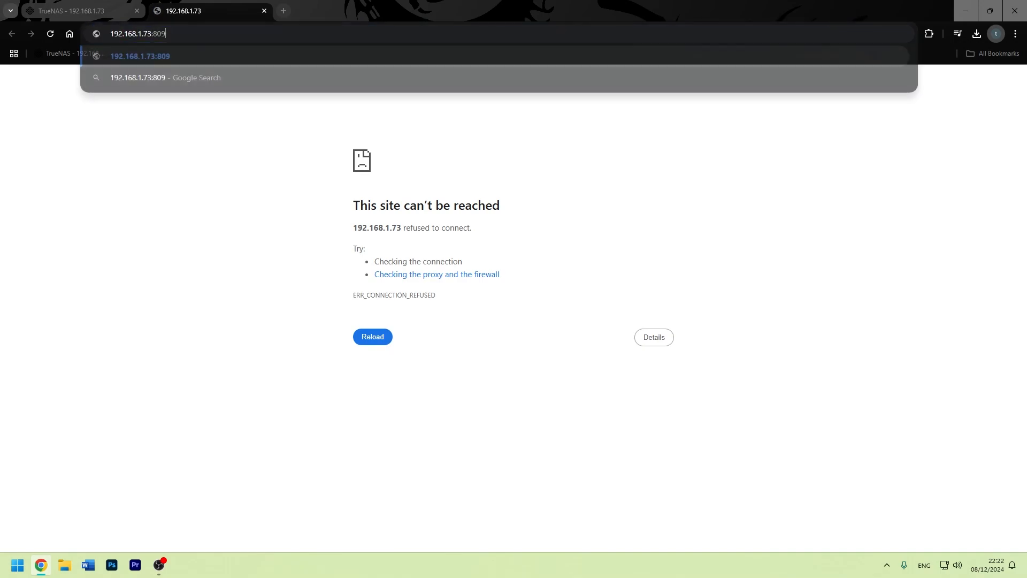
pyautogui.press('BackSpace')
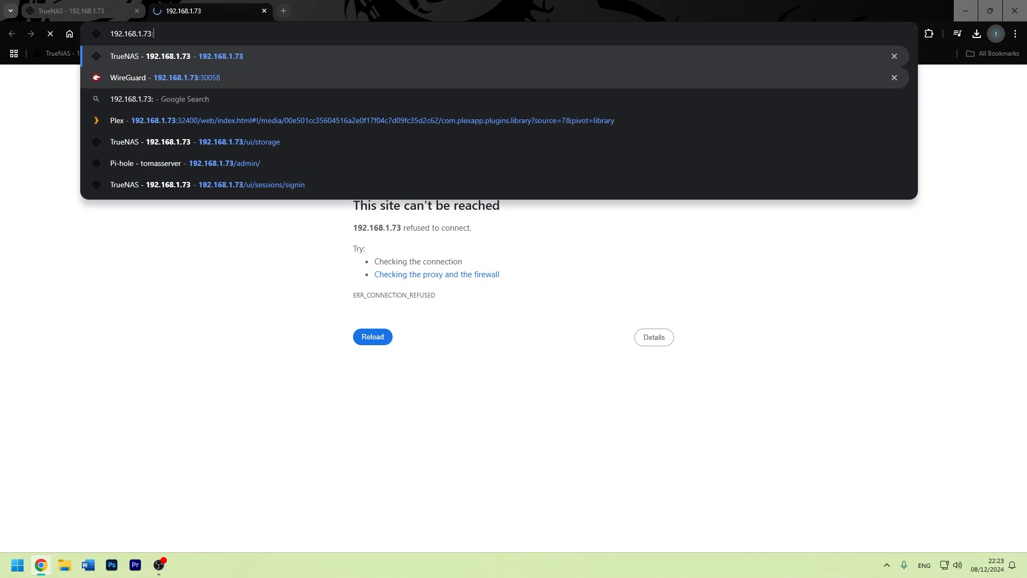
pyautogui.click(187, 77)
# Sign in to WG Easy with the saved password.
pyautogui.click(514, 254)
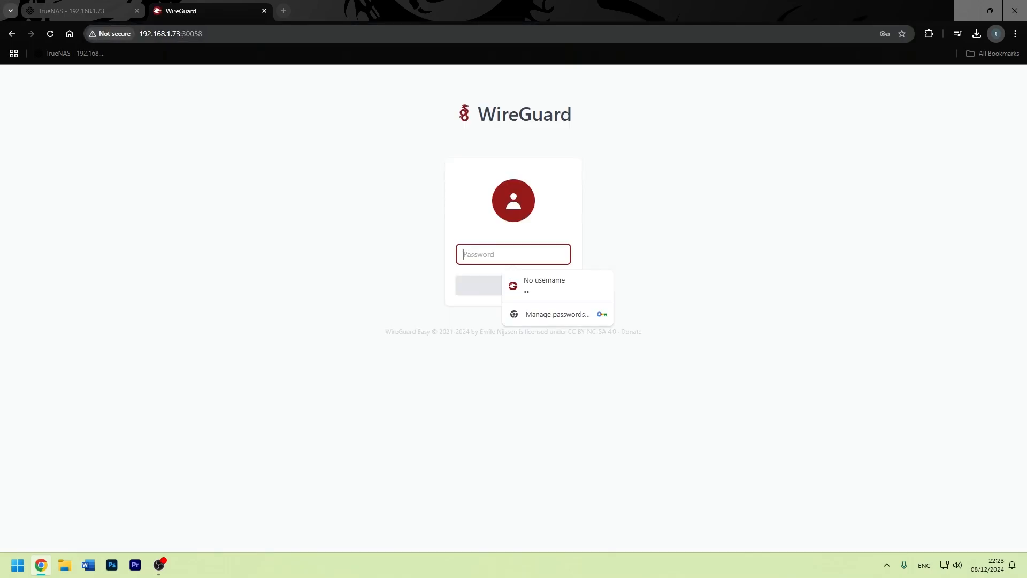
pyautogui.click(544, 286)
pyautogui.click(513, 285)
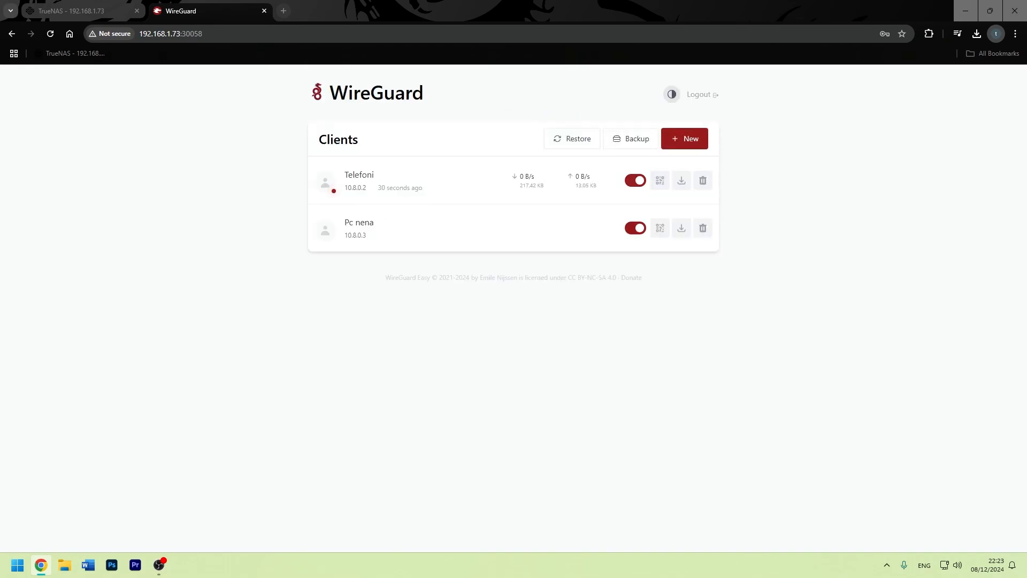
# Create a client named 'Test' and view its configuration QR code.
pyautogui.click(685, 138)
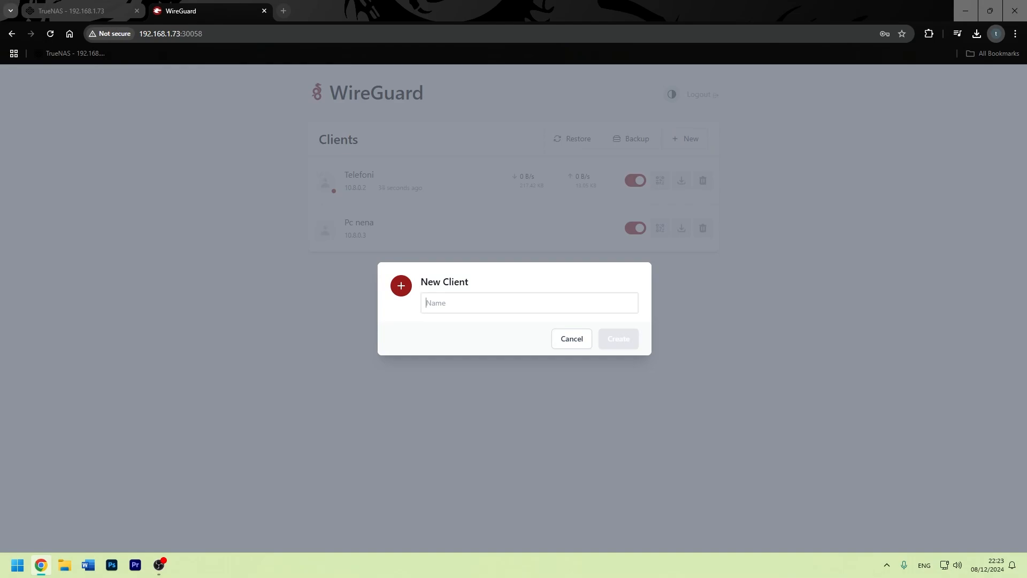
pyautogui.write('Test')
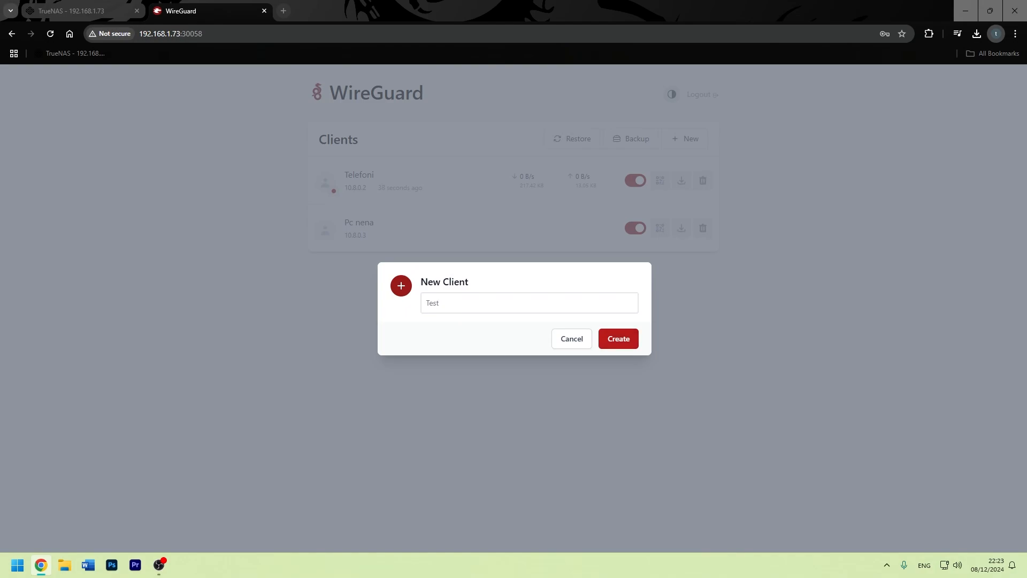
pyautogui.press('Return')
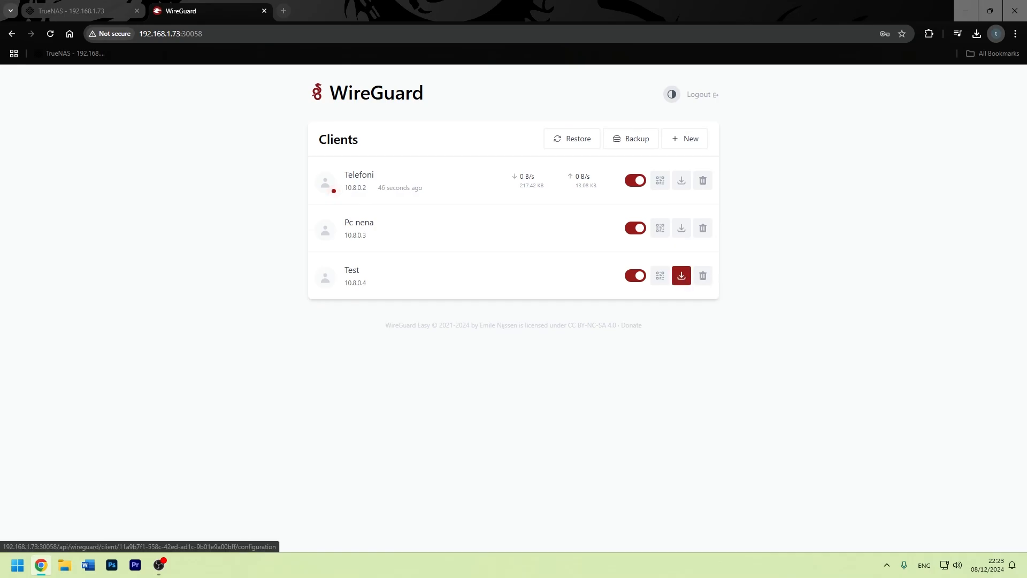
pyautogui.click(660, 275)
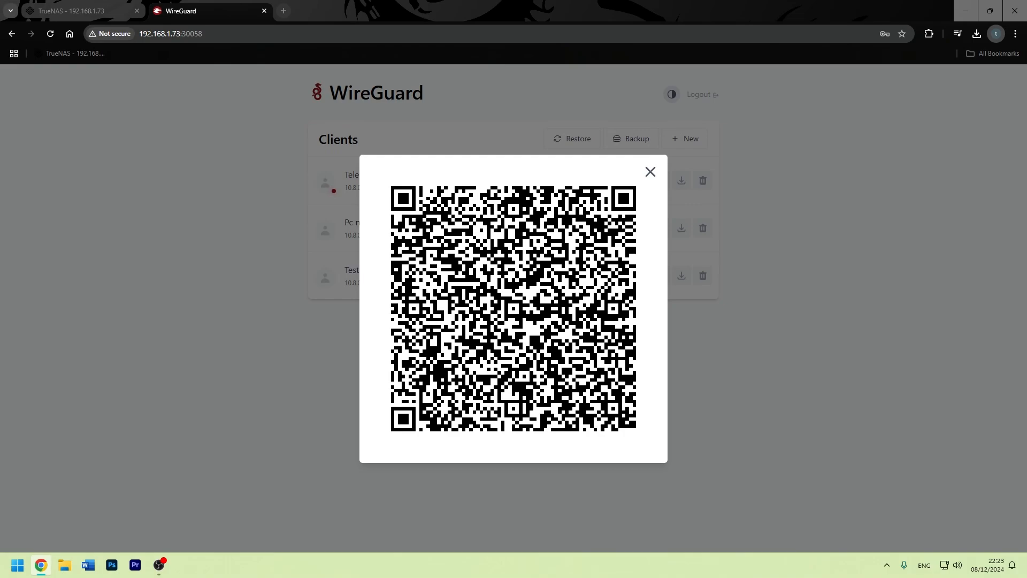
pyautogui.click(651, 172)
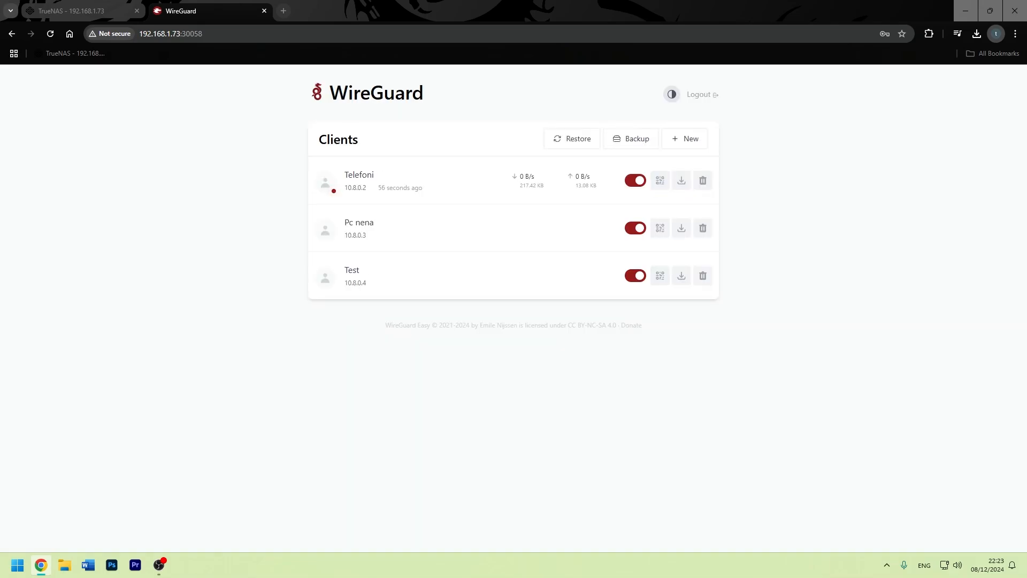
pyautogui.moveTo(367, 188); pyautogui.dragTo(344, 188)
pyautogui.click(342, 193)
pyautogui.moveTo(373, 175); pyautogui.dragTo(344, 175)
pyautogui.click(343, 181)
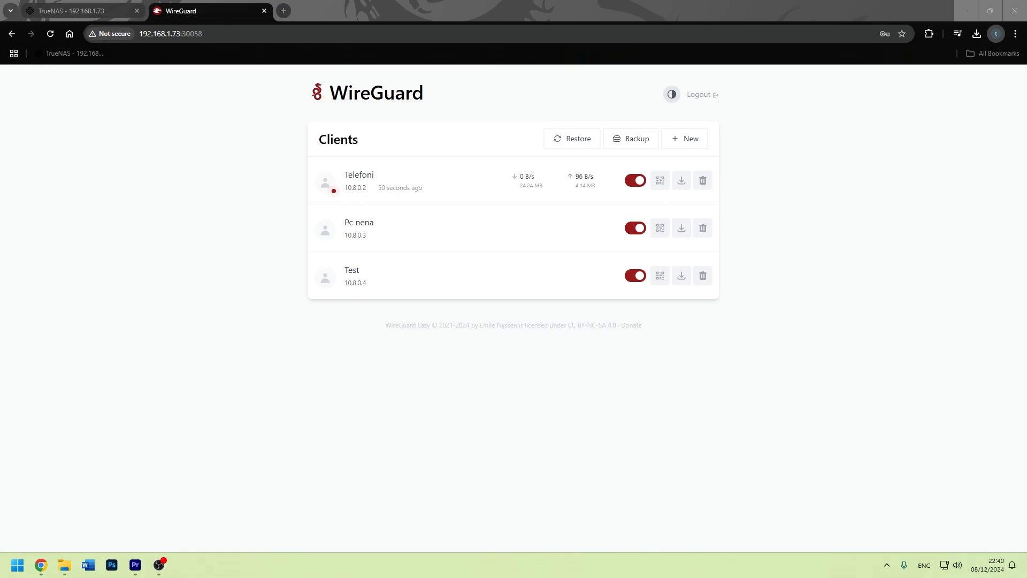
# Load the router admin page at 192.168.1.1 in a new tab.
pyautogui.hotkey('ctrl', 't')
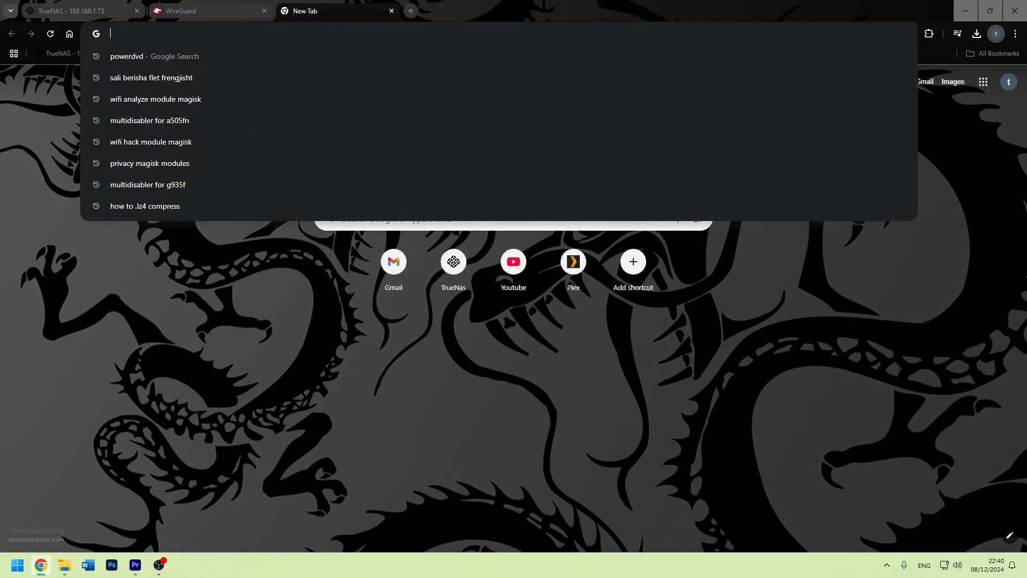
pyautogui.write('19')
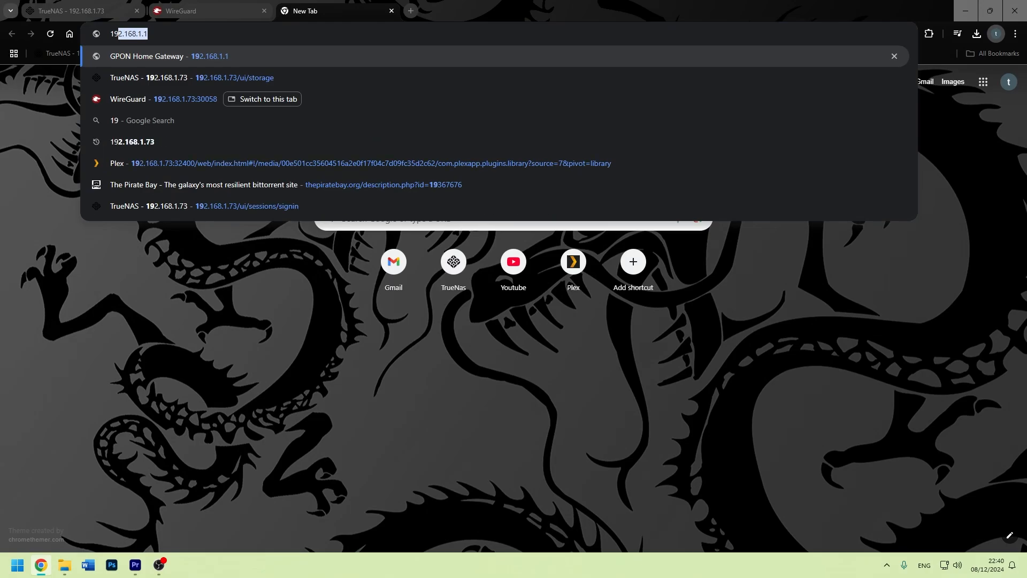
pyautogui.press('Return')
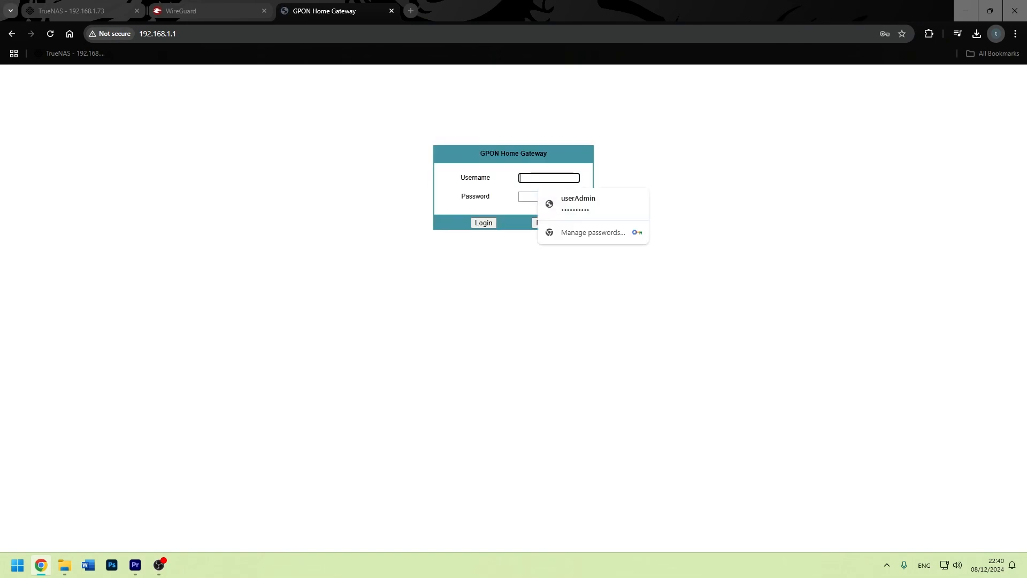
# Log in to the router using the saved login and the Windows PIN.
pyautogui.press('Down')
pyautogui.press('Return')
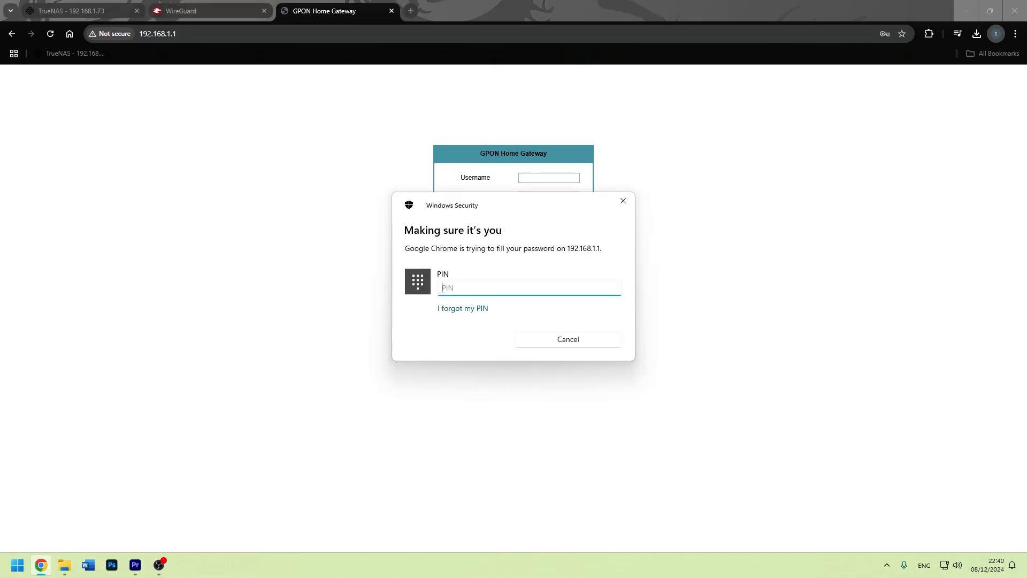
pyautogui.write('****')
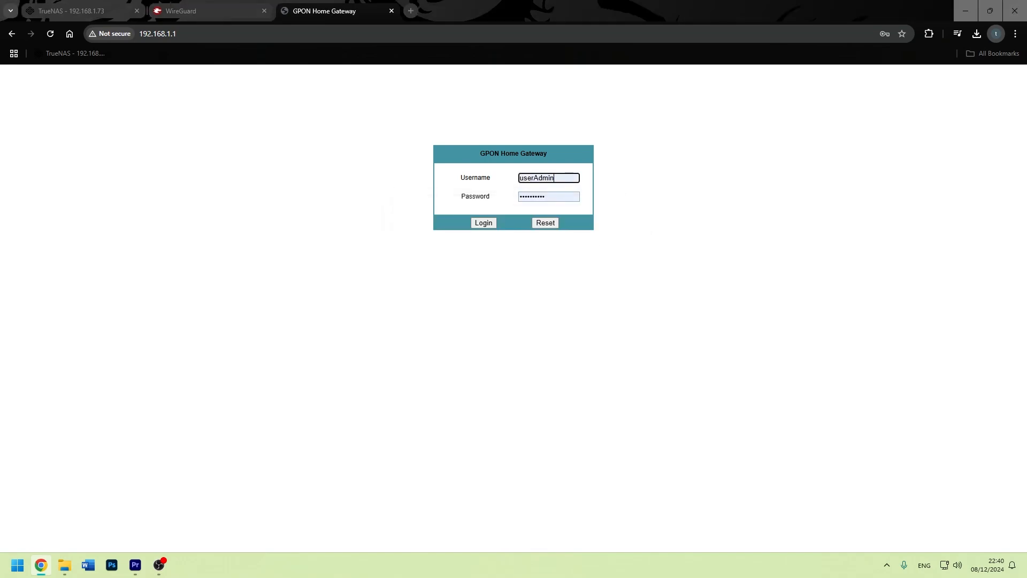
pyautogui.press('Return')
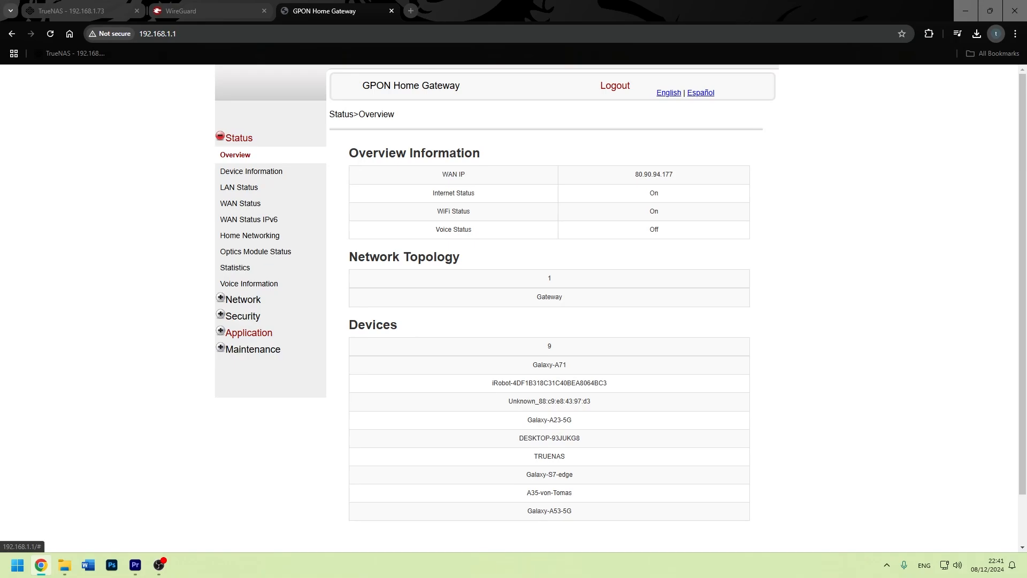
# In Port Forwarding, set WAN and LAN port ranges to 51820–51820.
pyautogui.click(248, 332)
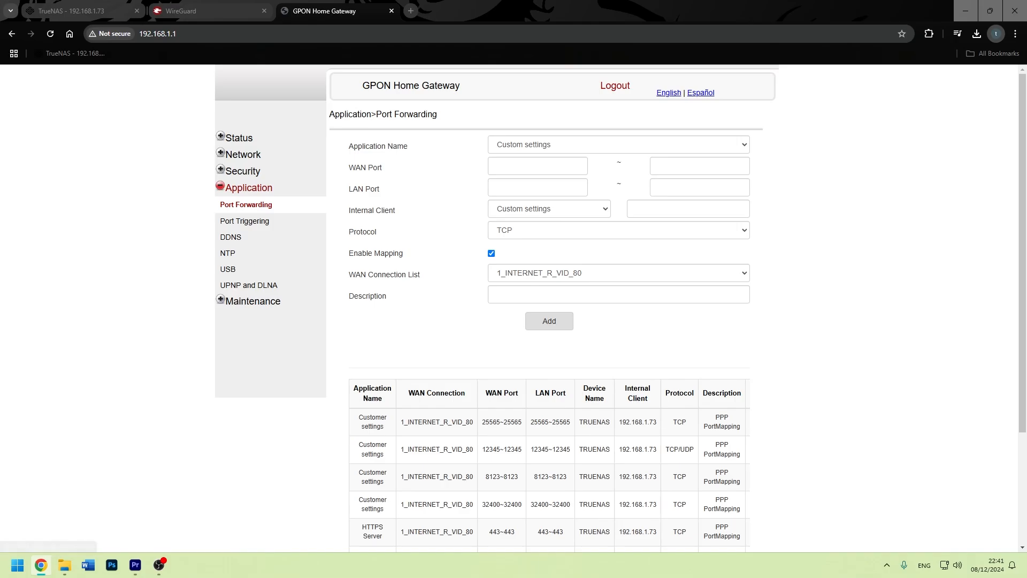
pyautogui.click(538, 166)
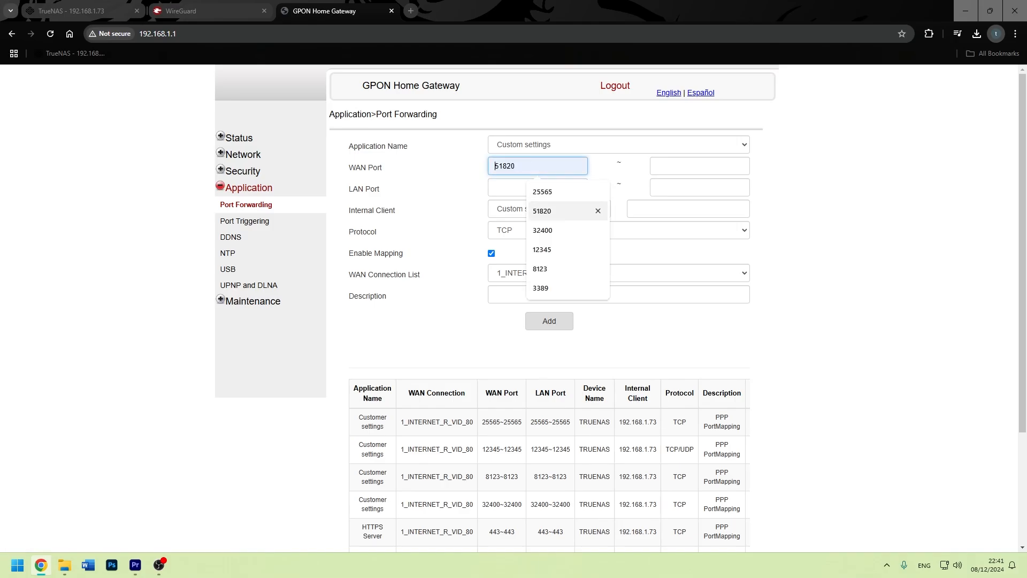
pyautogui.click(557, 210)
pyautogui.click(699, 166)
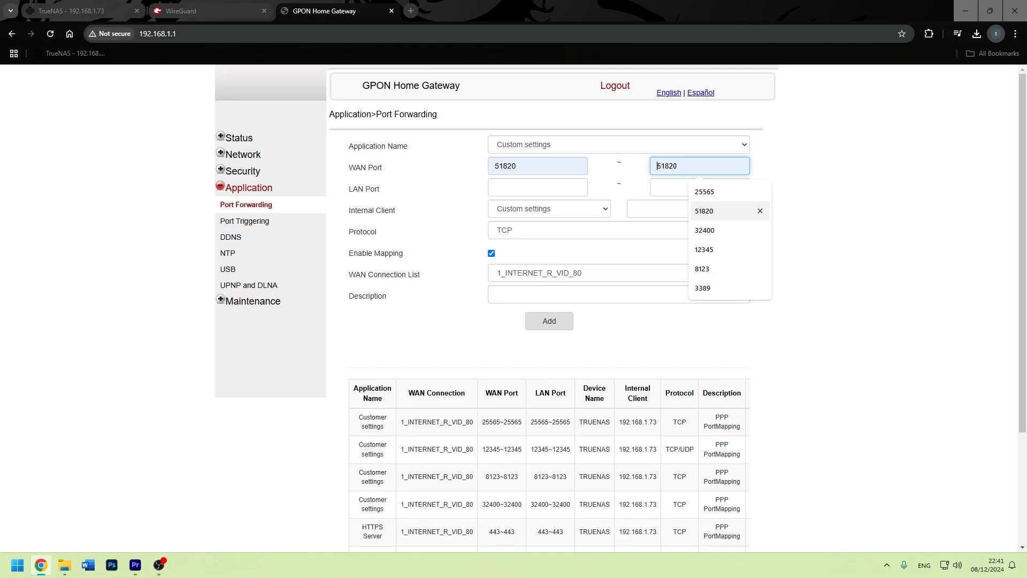
pyautogui.click(704, 211)
pyautogui.click(700, 187)
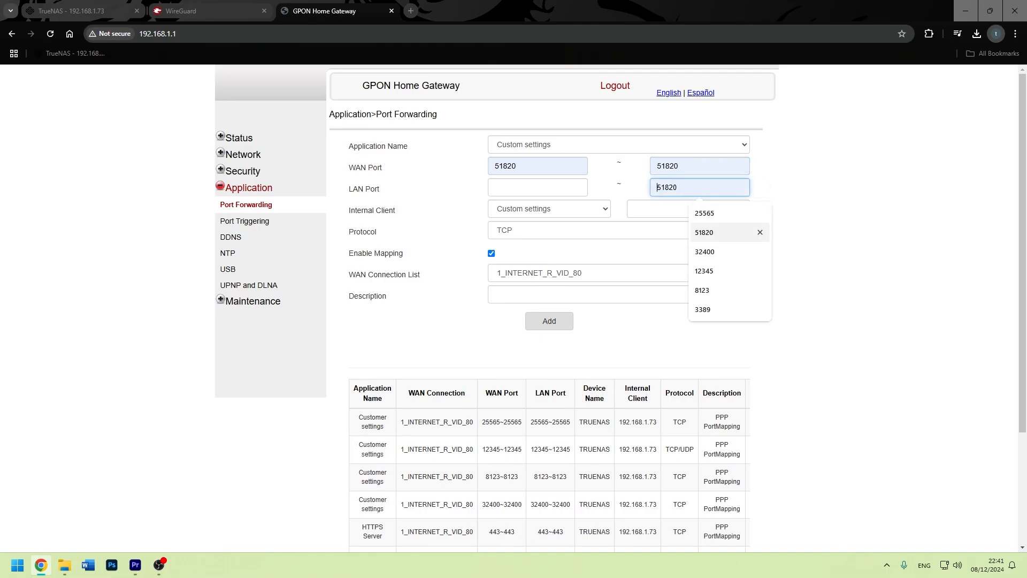
pyautogui.click(703, 232)
pyautogui.click(538, 187)
pyautogui.click(556, 233)
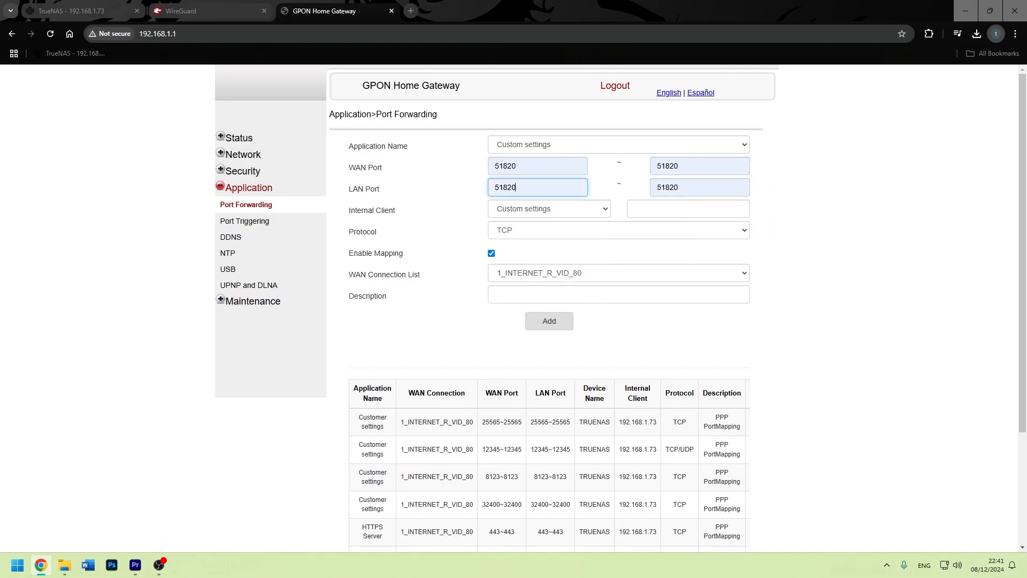
# Set internal client 192.168.1.73 and protocol TCP/UDP, then add the rule.
pyautogui.click(688, 209)
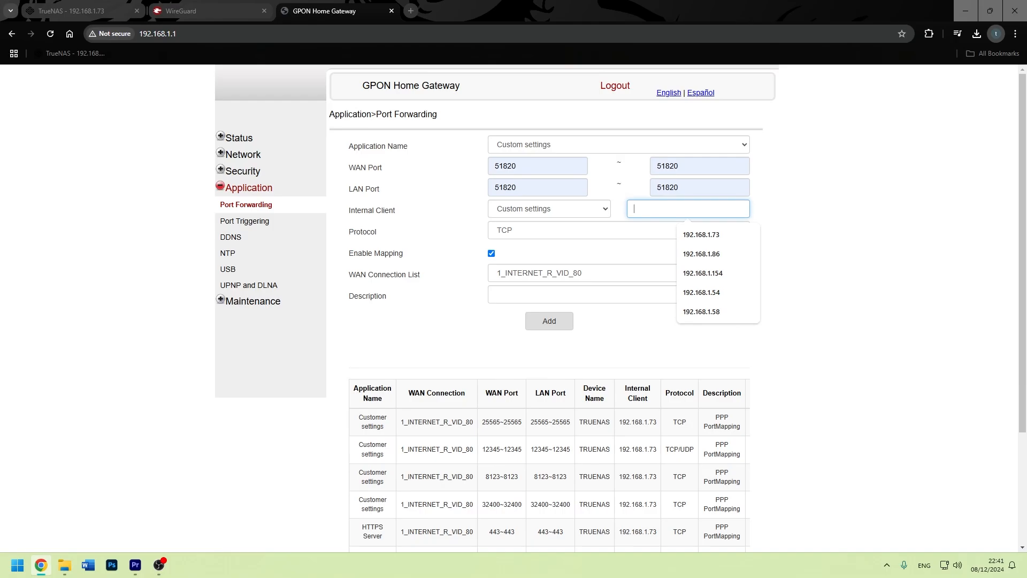
pyautogui.press('Down')
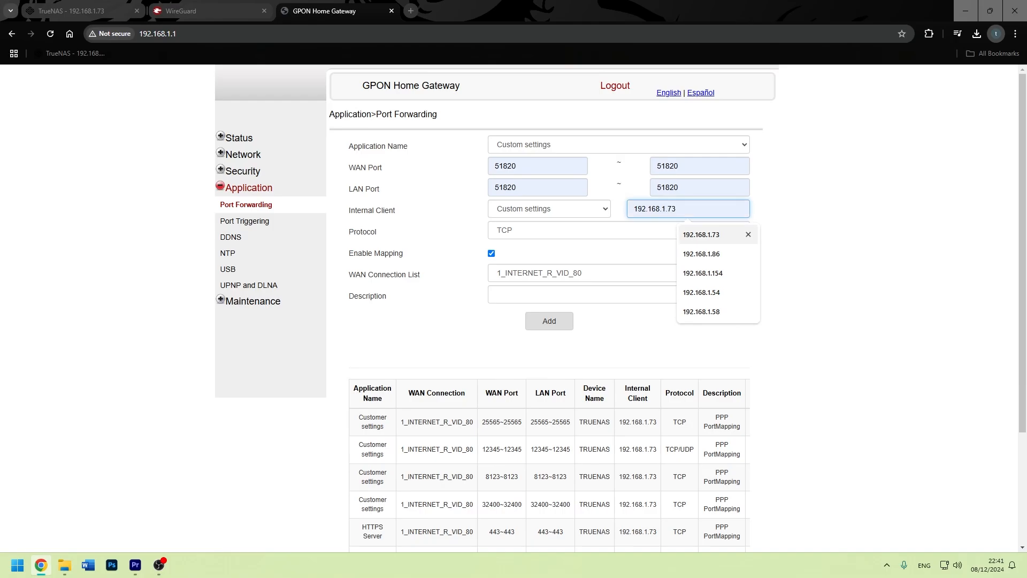
pyautogui.press('Return')
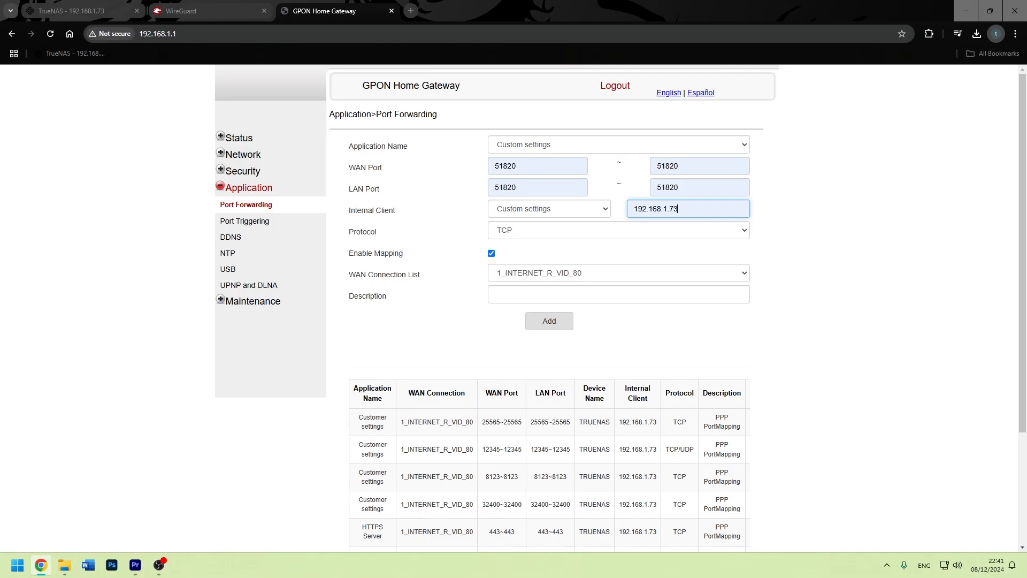
pyautogui.click(618, 230)
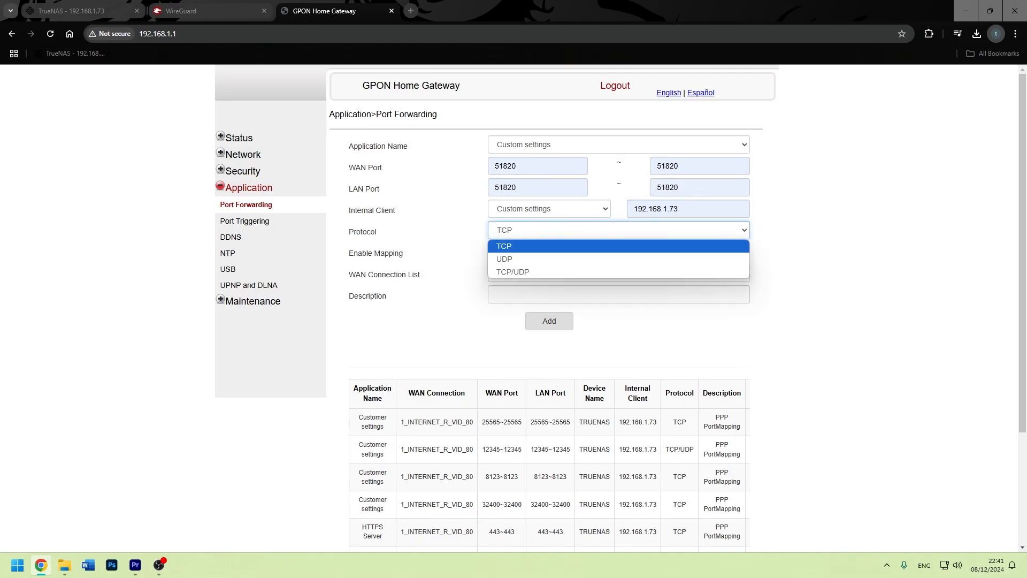
pyautogui.press('Down')
pyautogui.press('Down')
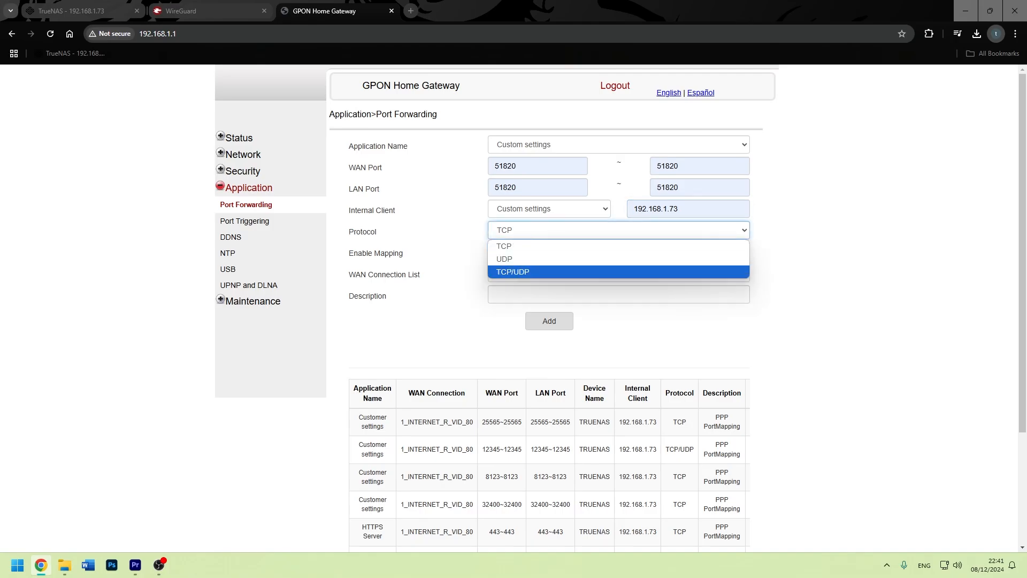
pyautogui.press('Return')
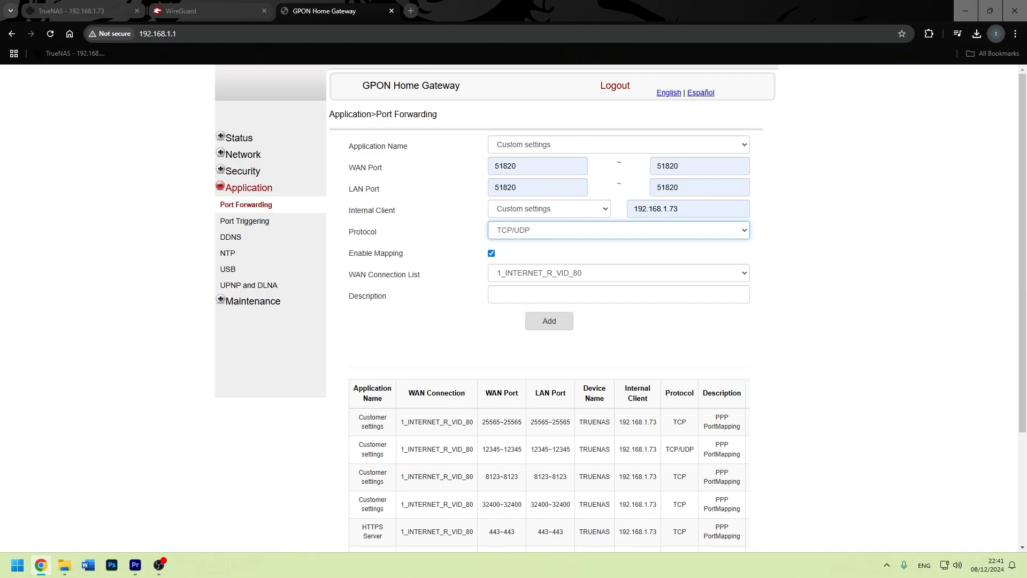
pyautogui.click(549, 321)
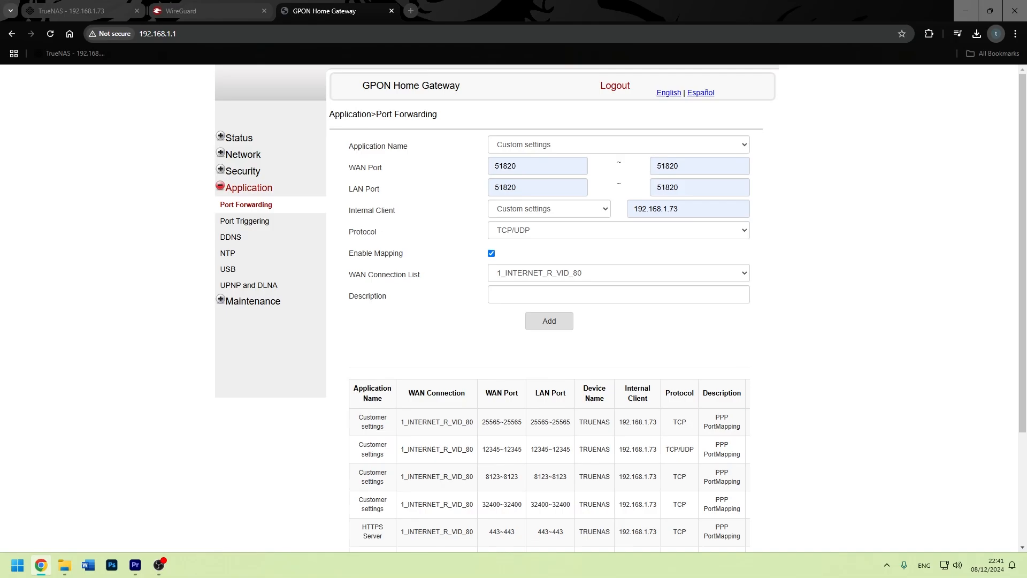
# Confirm the new 51820 rule is listed as ACTIVE in the table.
pyautogui.scroll(-2, 550, 321)
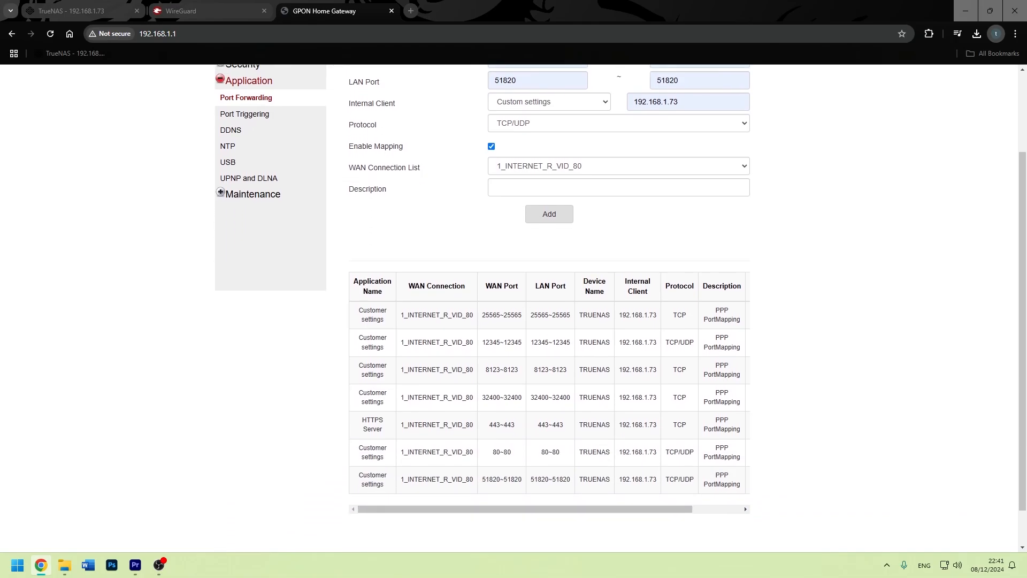
pyautogui.moveTo(489, 480); pyautogui.dragTo(544, 479)
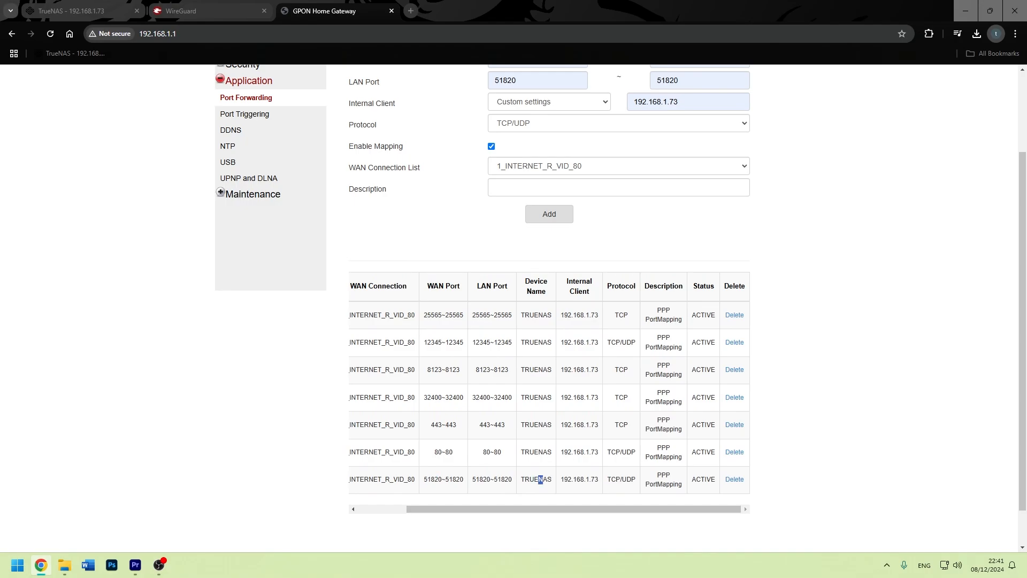
pyautogui.moveTo(691, 479); pyautogui.dragTo(711, 479)
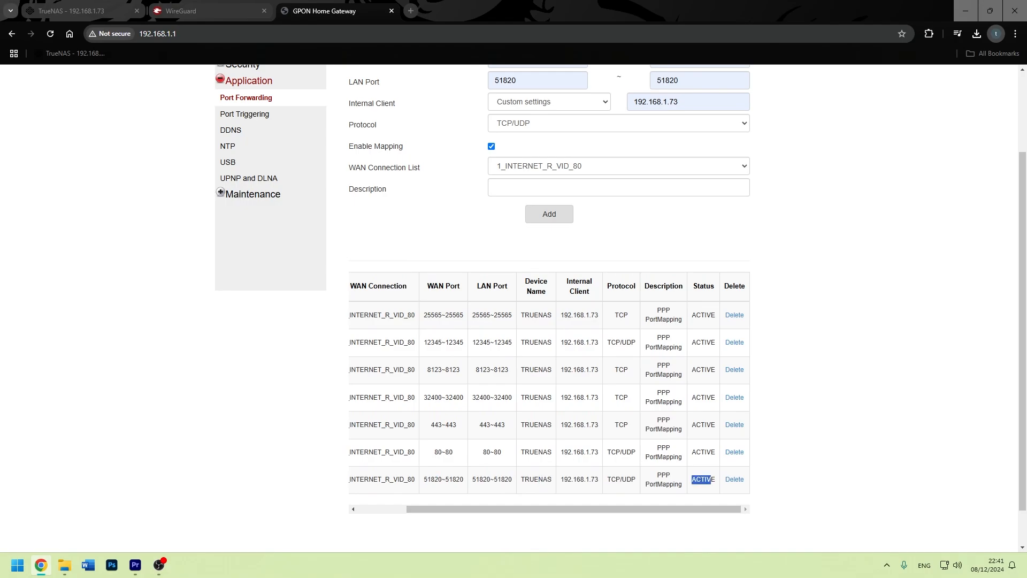